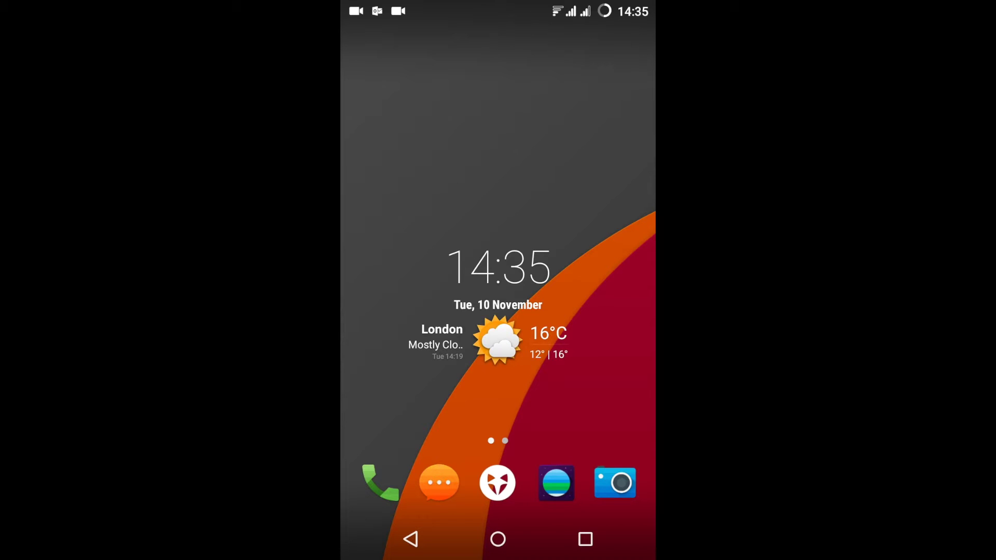
Launch the Camera app from the home screen dock
left_click(614, 483)
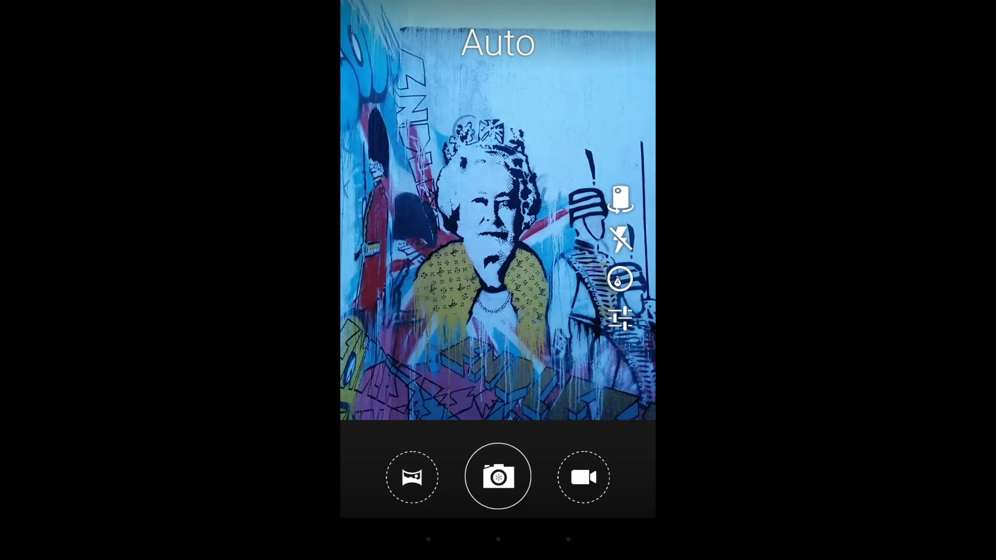
left_click_drag(499, 155, 497, 327)
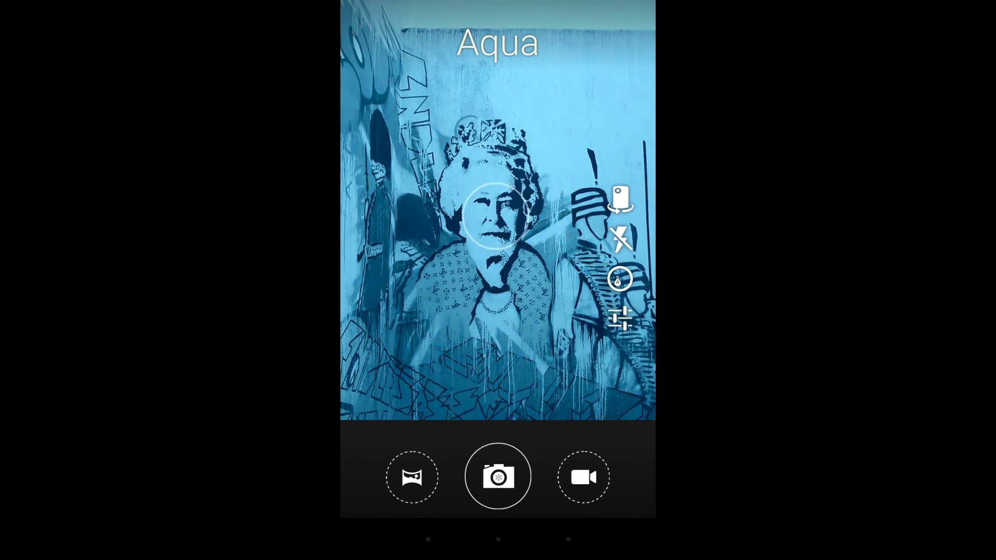
left_click_drag(498, 156, 498, 327)
left_click_drag(499, 156, 499, 328)
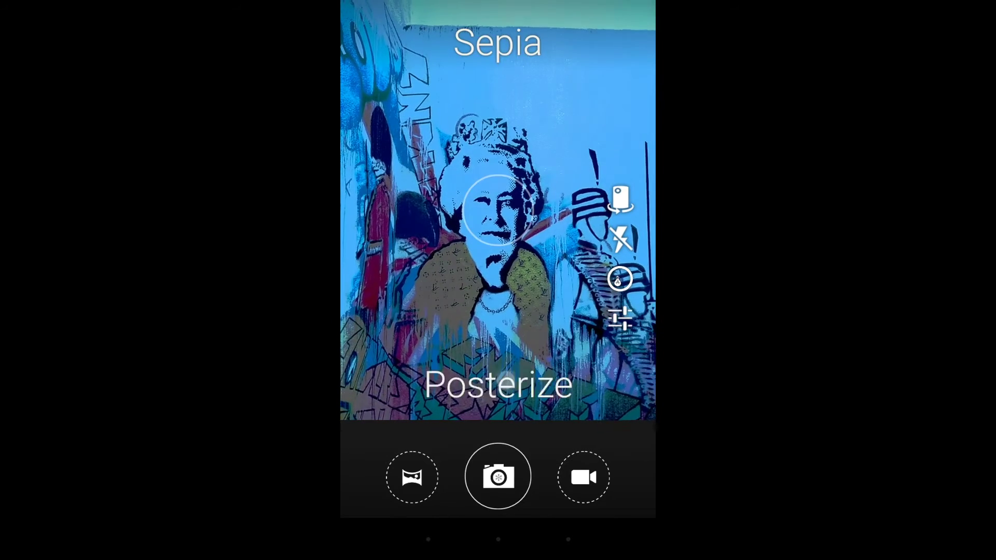
left_click_drag(498, 156, 498, 327)
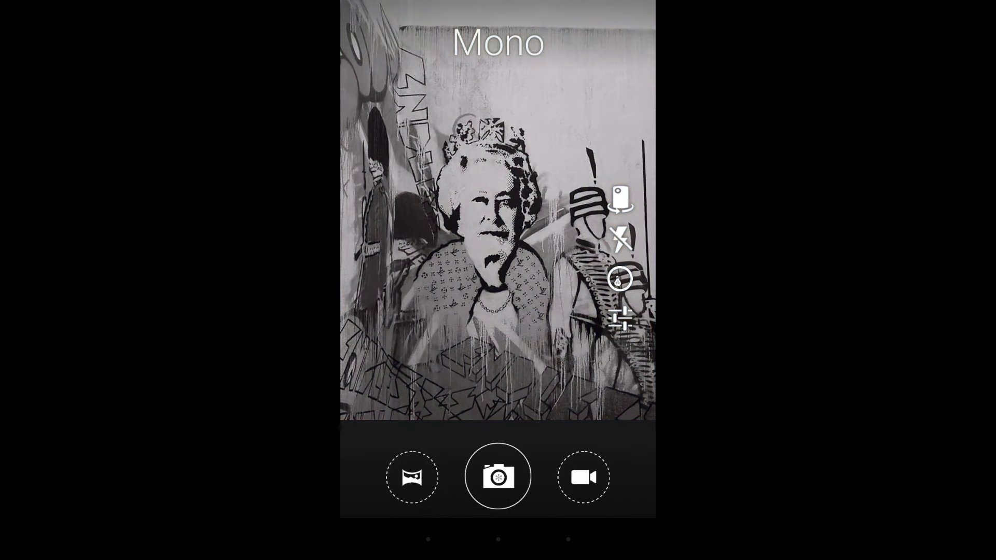
left_click_drag(498, 156, 498, 326)
left_click_drag(497, 156, 498, 327)
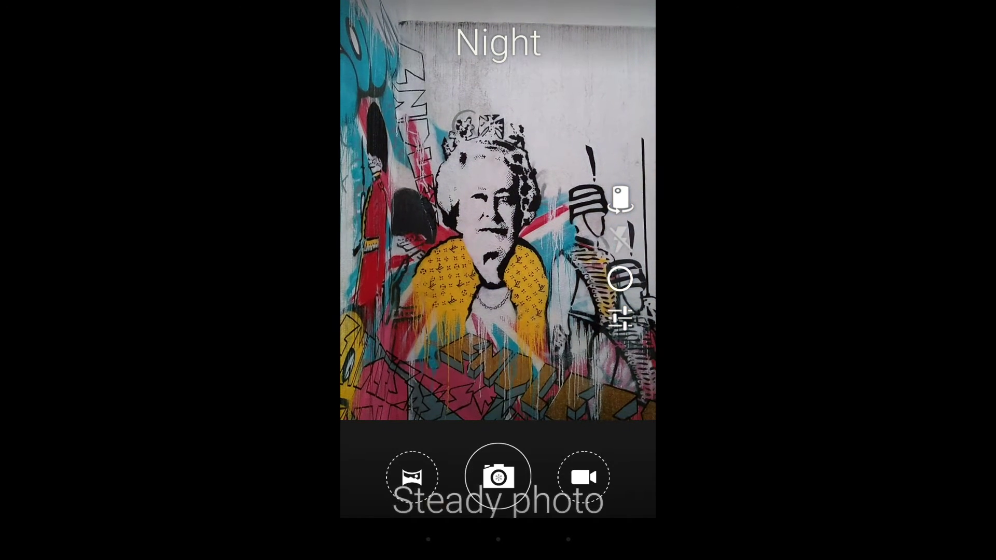
left_click_drag(497, 156, 499, 328)
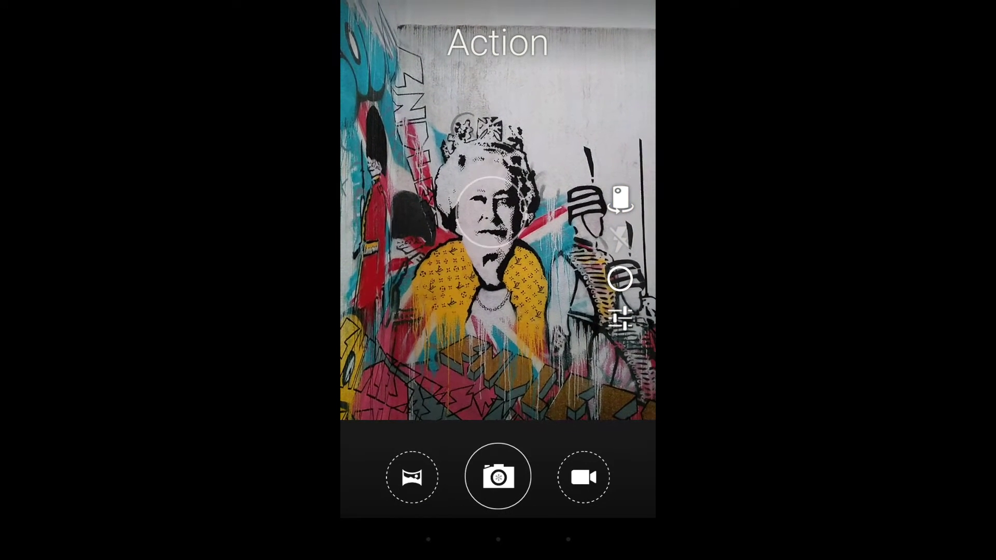
left_click_drag(498, 155, 499, 326)
left_click_drag(498, 156, 497, 327)
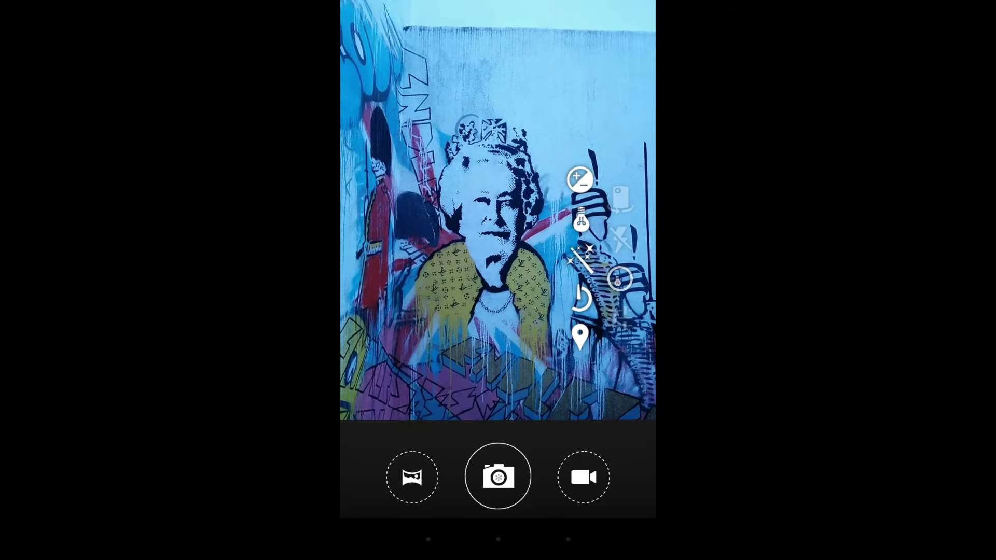
Set the white balance to Cloudy to warm the mural preview
left_click(580, 180)
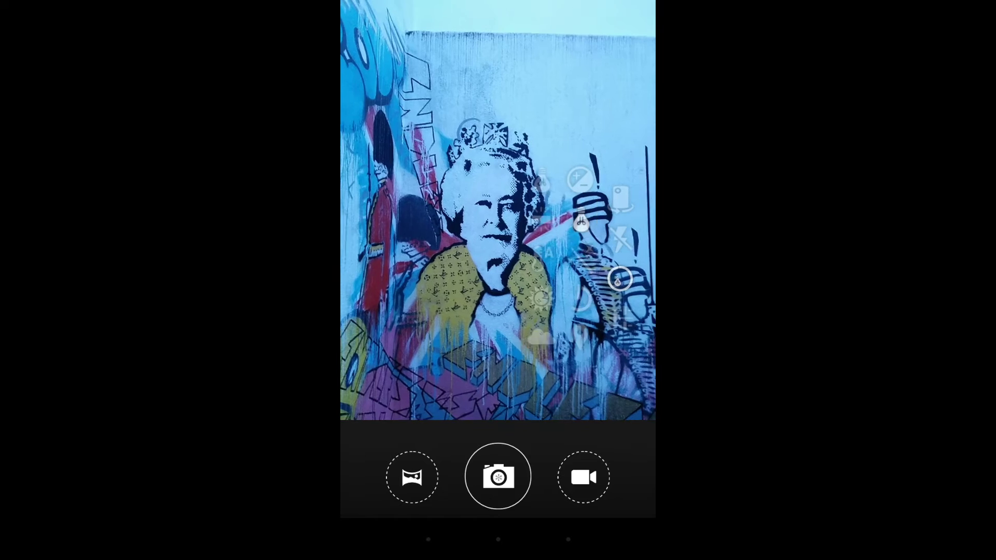
left_click(579, 222)
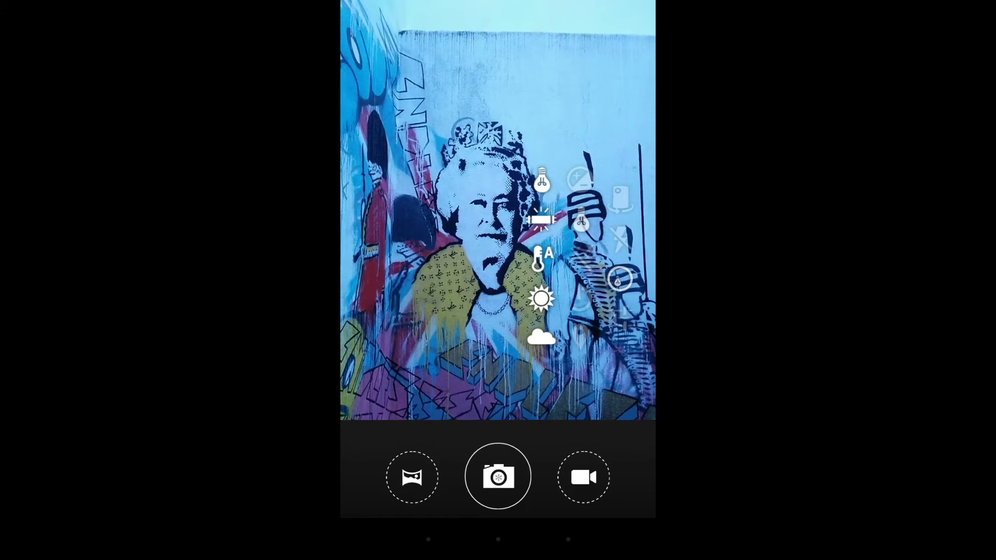
left_click(541, 337)
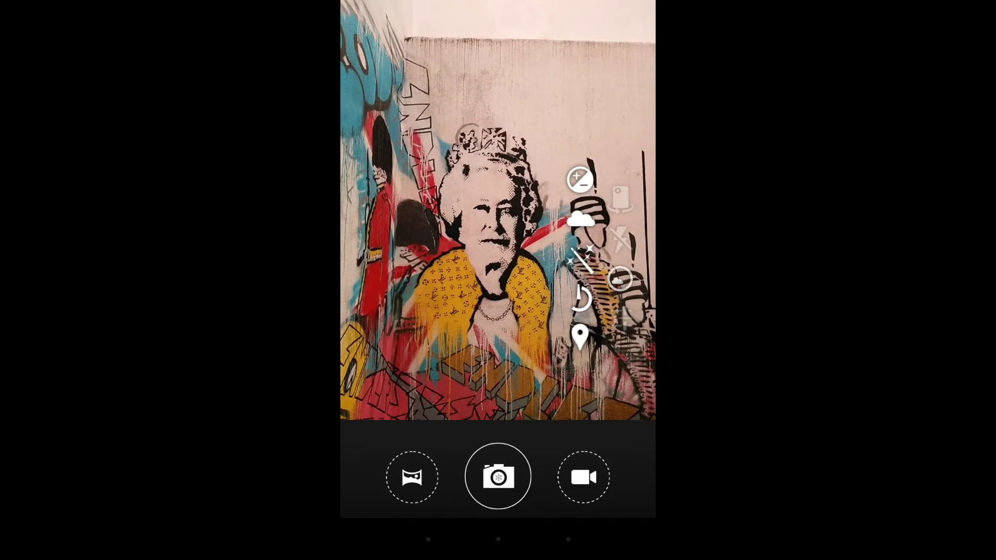
Browse the scene-mode list and close it without changing the scene
left_click(580, 259)
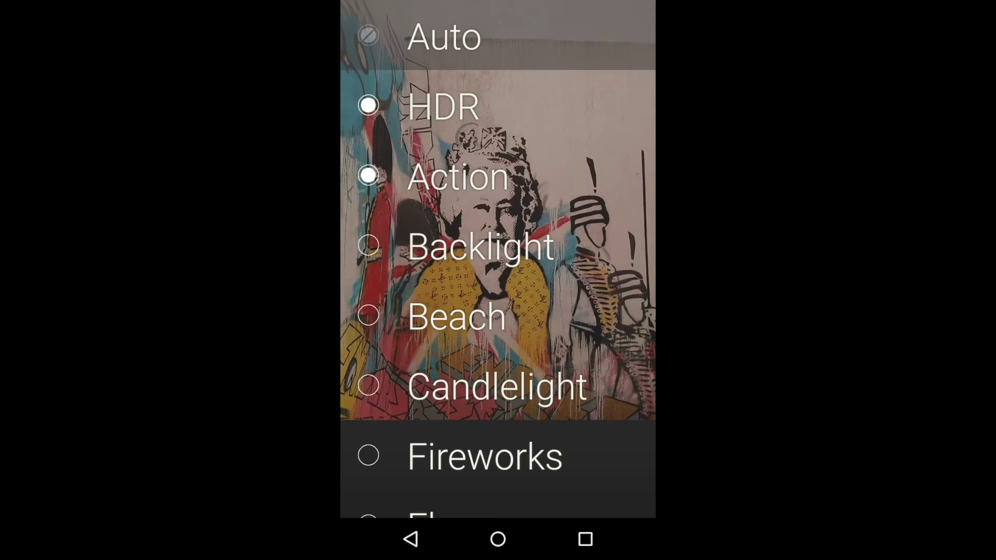
left_click(410, 538)
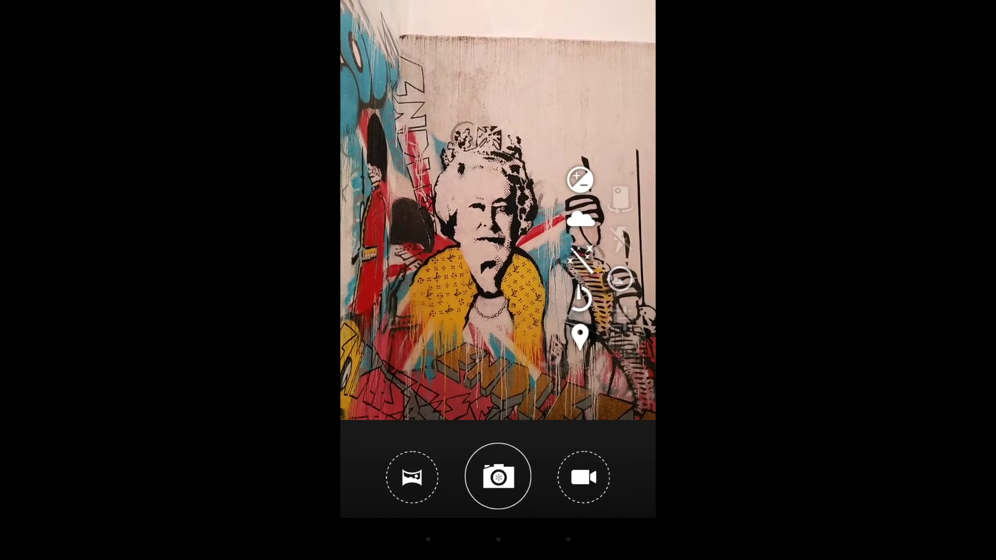
left_click(580, 298)
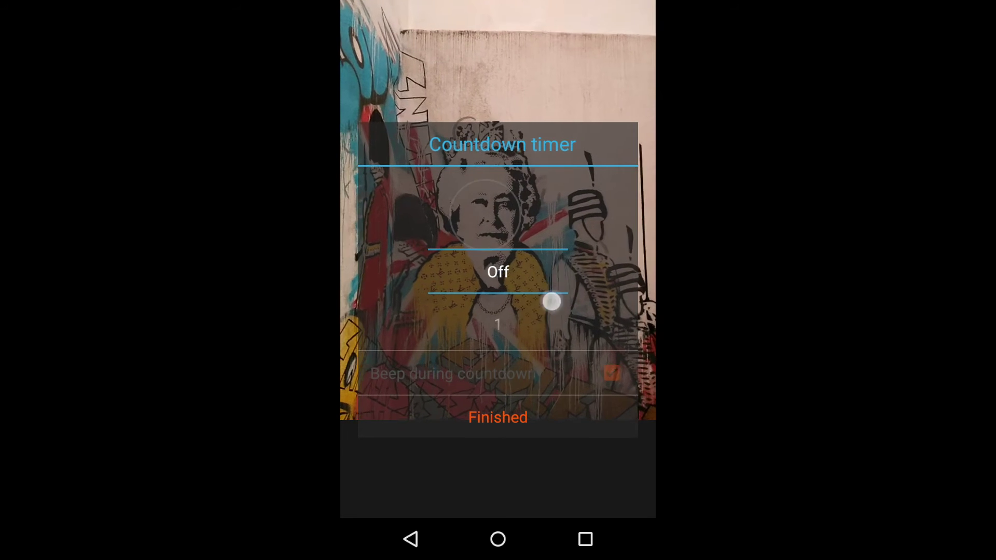
Try a 1-second countdown, then leave the timer Off and close the dialog
mouse_move(551, 301)
left_mouse_down()
mouse_move(581, 205)
mouse_move(562, 322)
left_mouse_up()
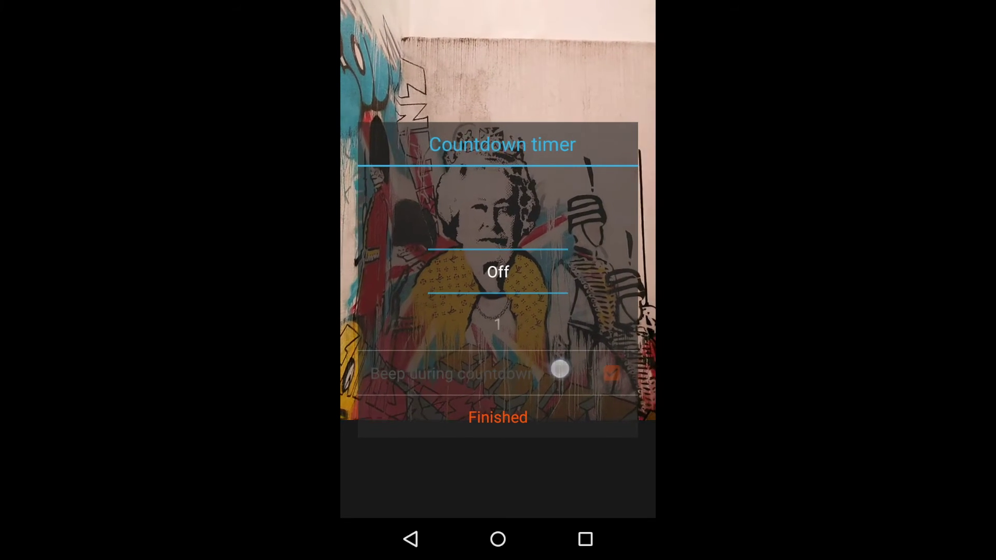
left_click(506, 420)
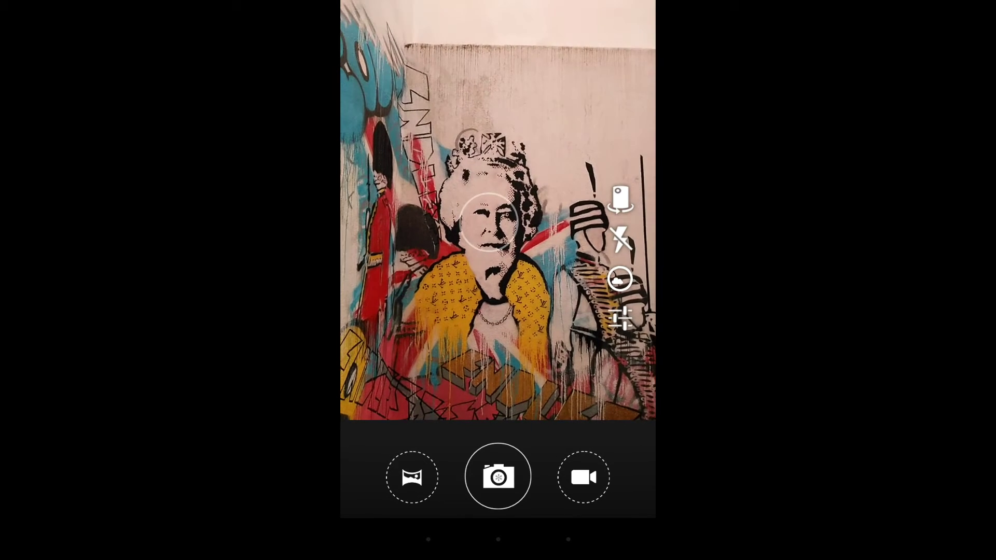
left_click(619, 317)
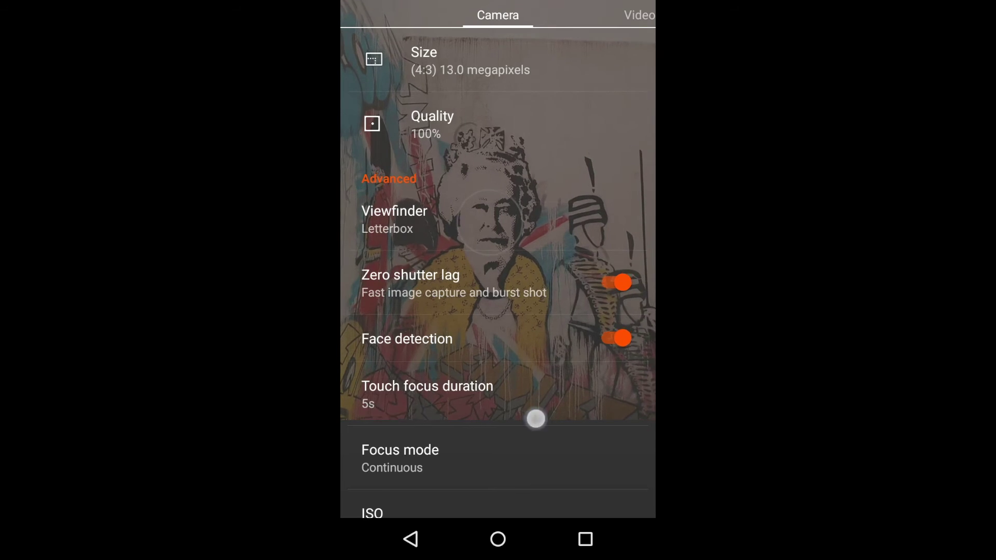
mouse_move(534, 418)
left_mouse_down()
mouse_move(562, 199)
mouse_move(534, 474)
left_mouse_up()
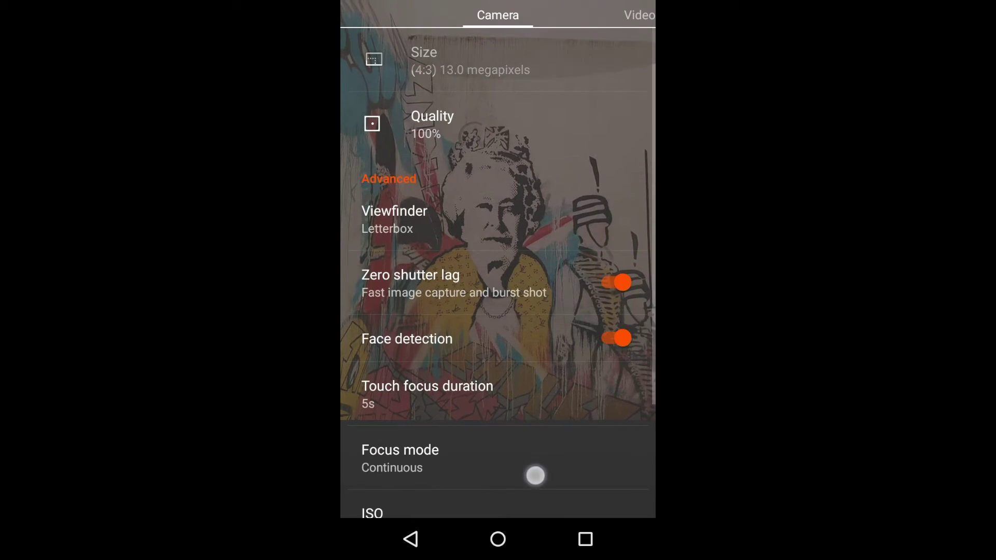
left_click(410, 539)
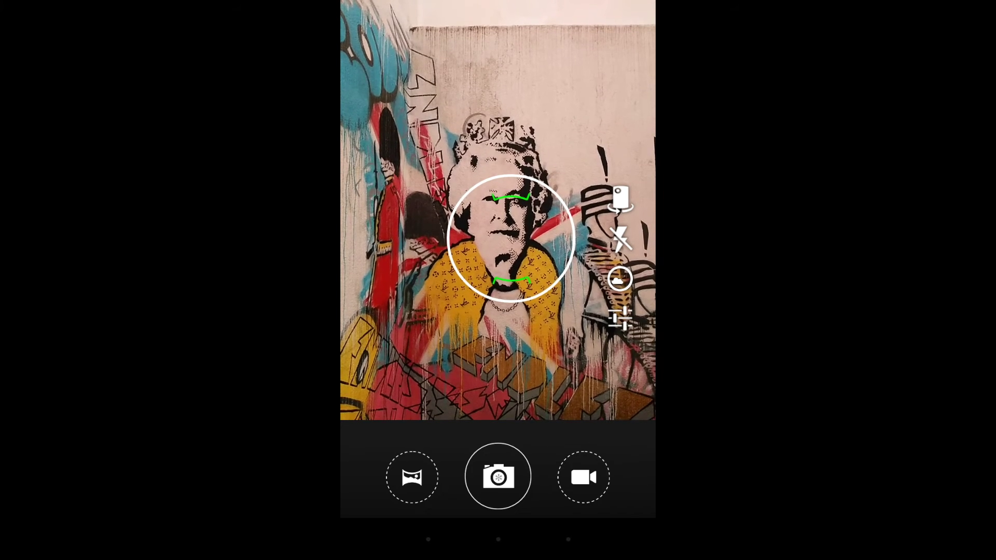
Take two photos of the Queen graffiti mural
left_click(498, 476)
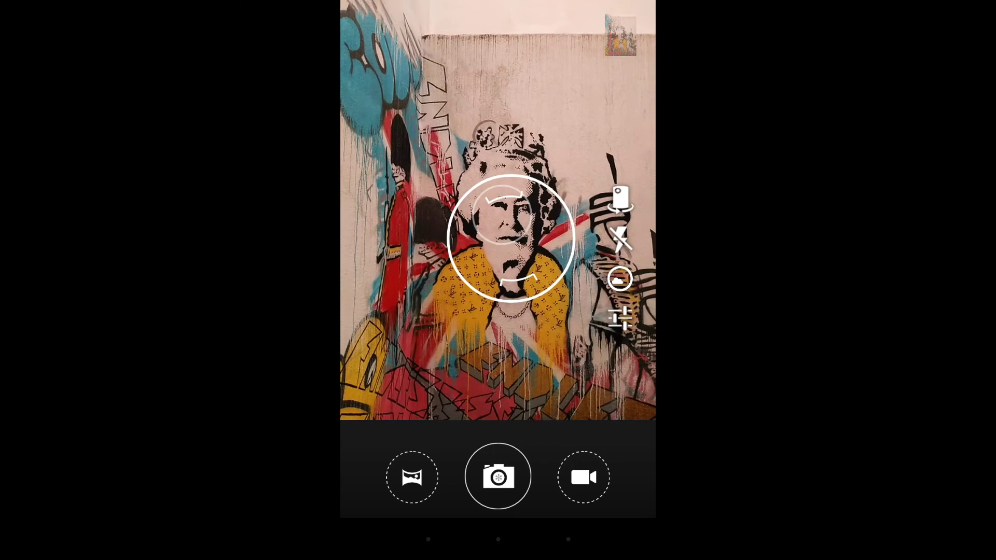
left_click(497, 476)
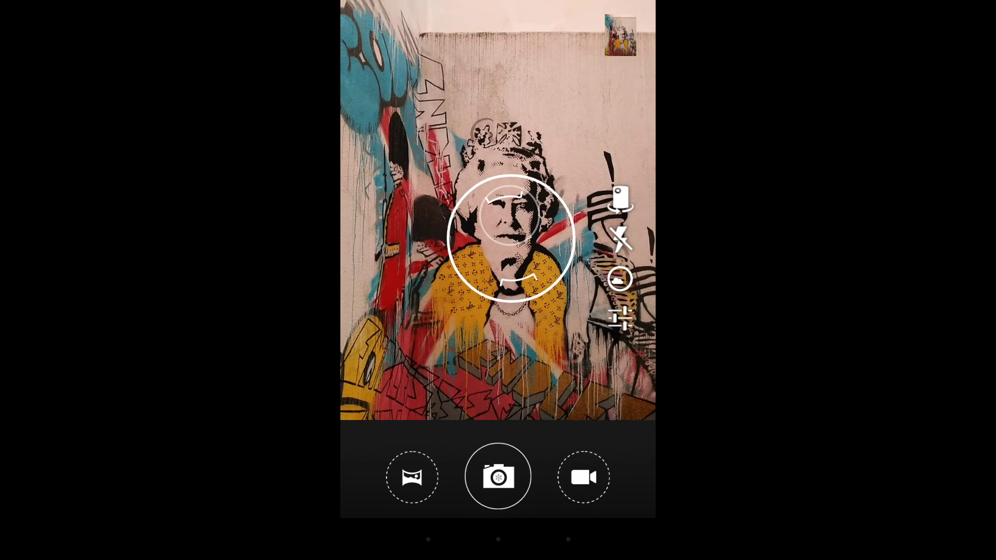
Open the captured mural photos from the top-right thumbnail for review
left_click(619, 33)
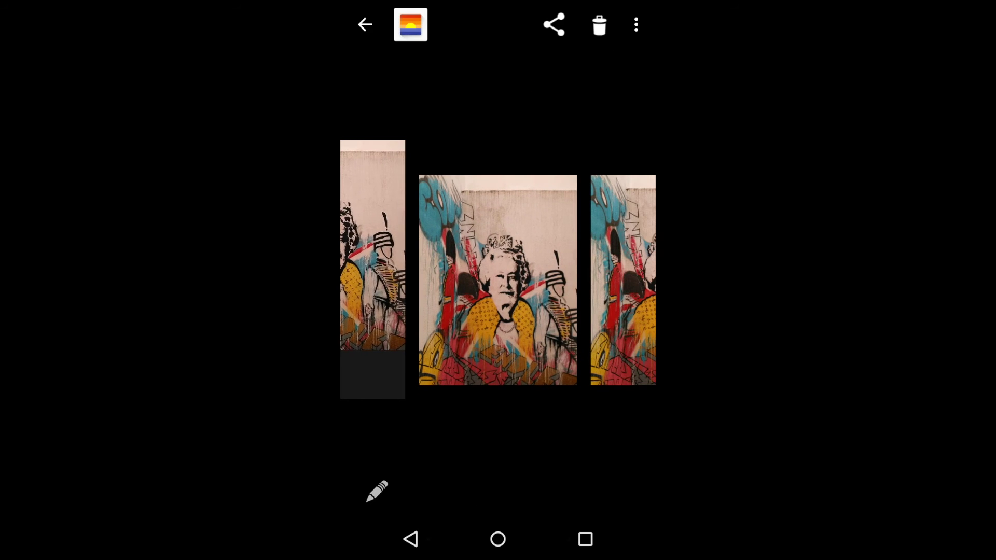